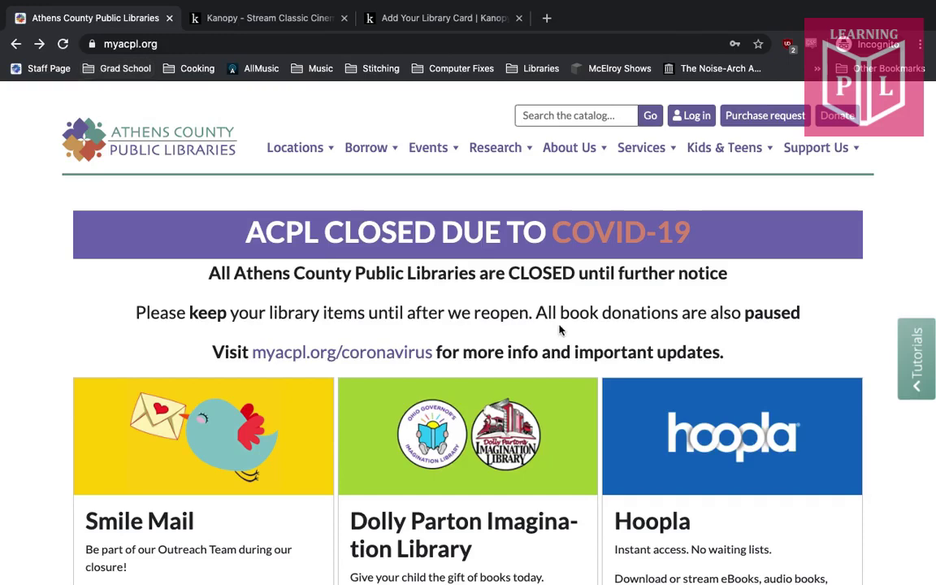
Scroll the Athens County Public Libraries homepage and open its Movies and TV page
{"action": "scroll", "coordinate": [559, 329], "scroll_direction": "down", "scroll_amount": 6}
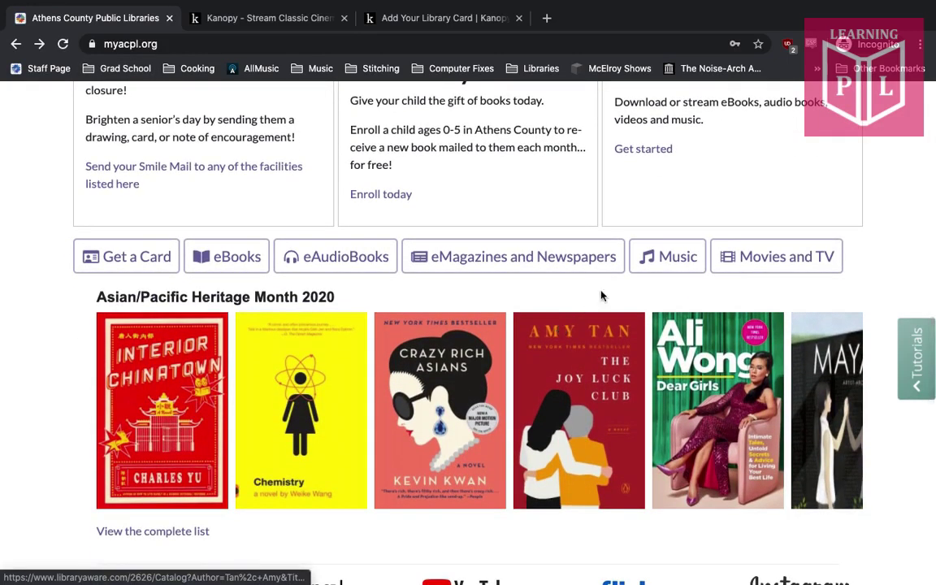
{"action": "left_click", "coordinate": [767, 258]}
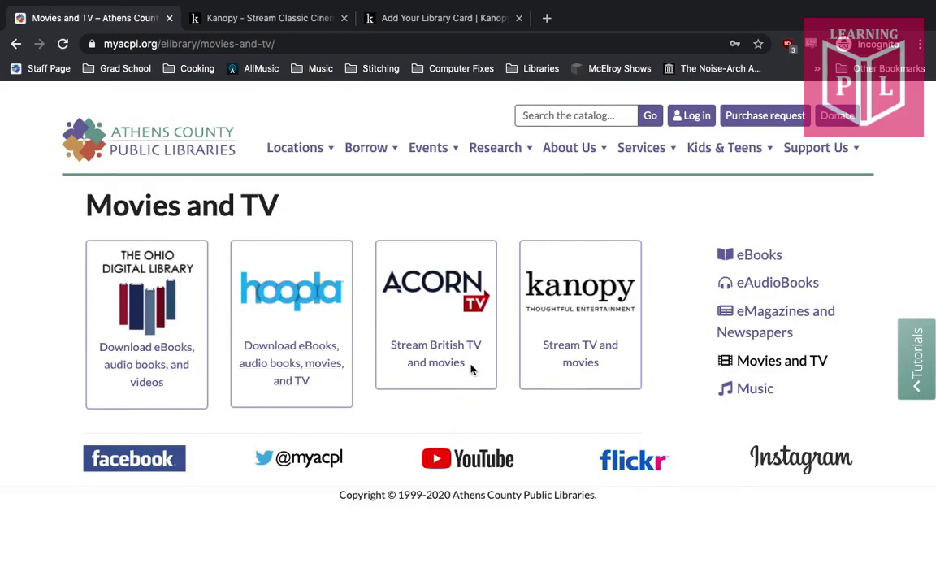
Follow the Kanopy 'Stream TV and movies' link and submit the library card number and PIN
{"action": "left_click", "coordinate": [582, 350]}
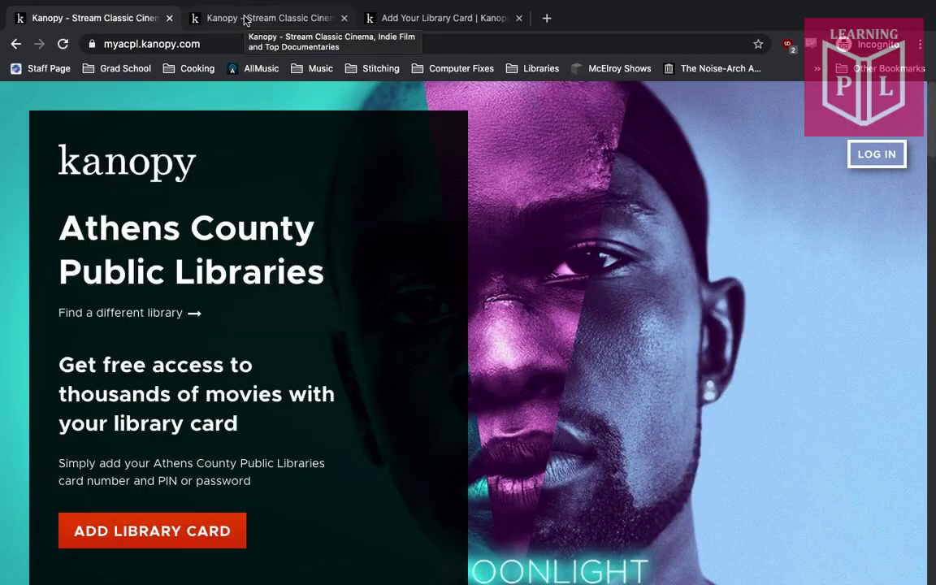
{"action": "left_click", "coordinate": [245, 18]}
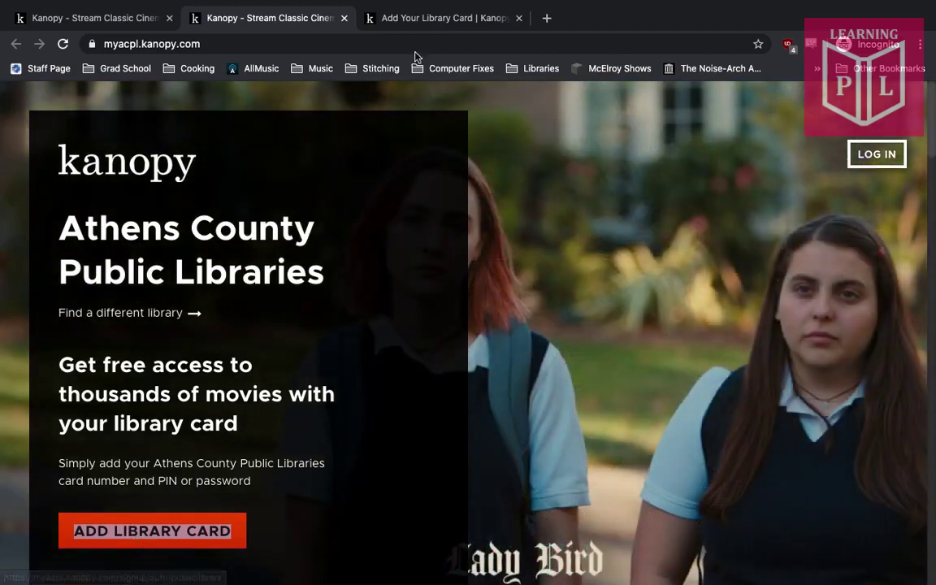
{"action": "left_click", "coordinate": [428, 19]}
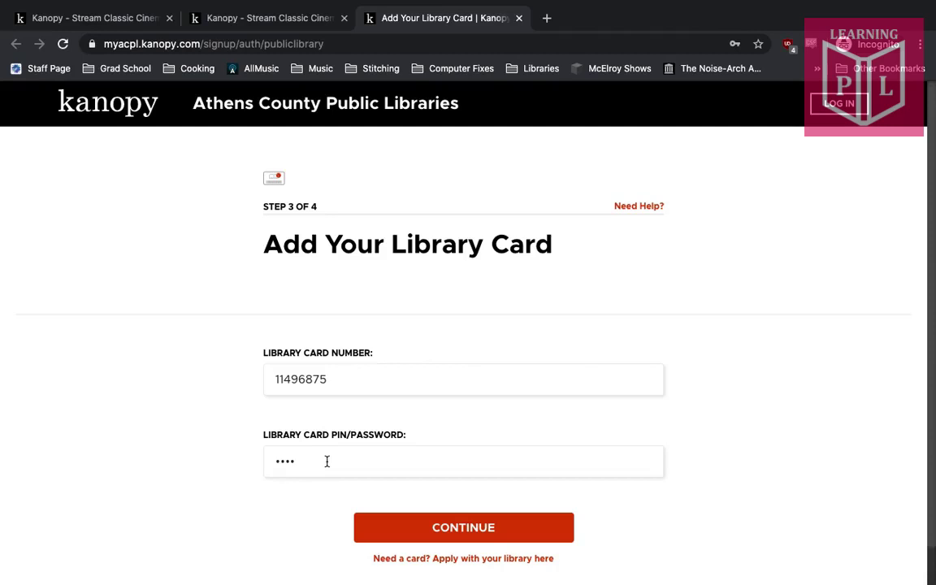
{"action": "left_click", "coordinate": [465, 528]}
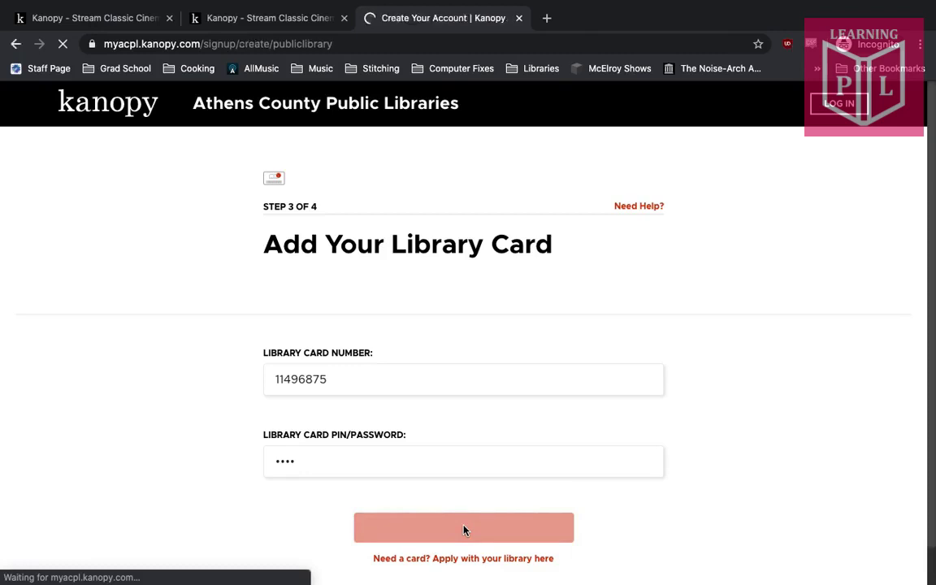
Enter the account holder's first name, last name, email address and password, then sign up
{"action": "scroll", "coordinate": [323, 448], "scroll_direction": "down", "scroll_amount": 2}
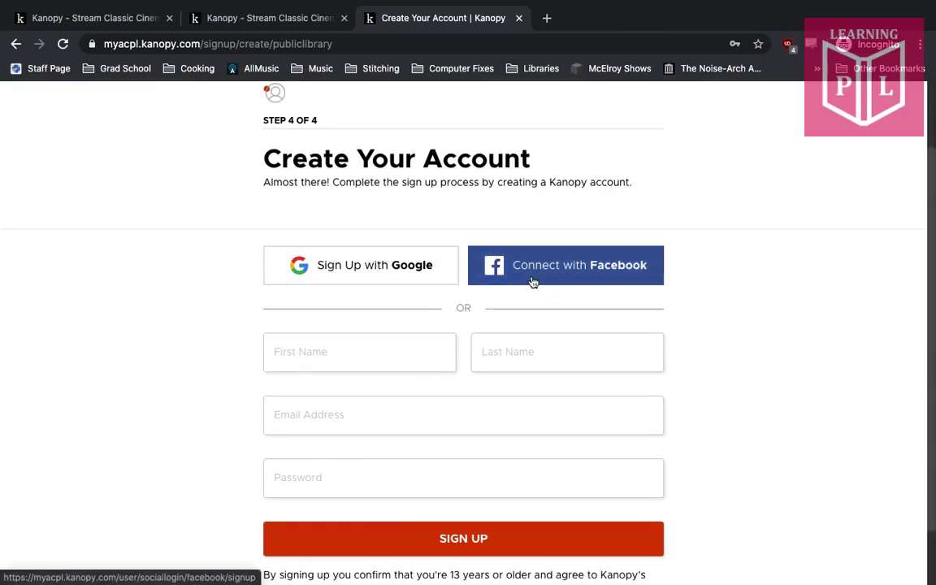
{"action": "left_click", "coordinate": [391, 355]}
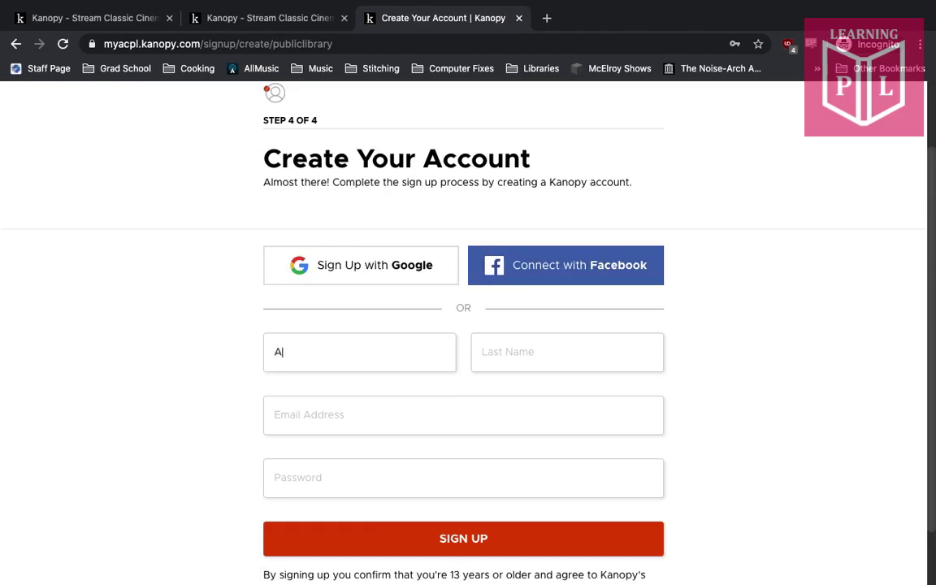
{"action": "key", "text": "Tab"}
{"action": "key", "text": "Tab"}
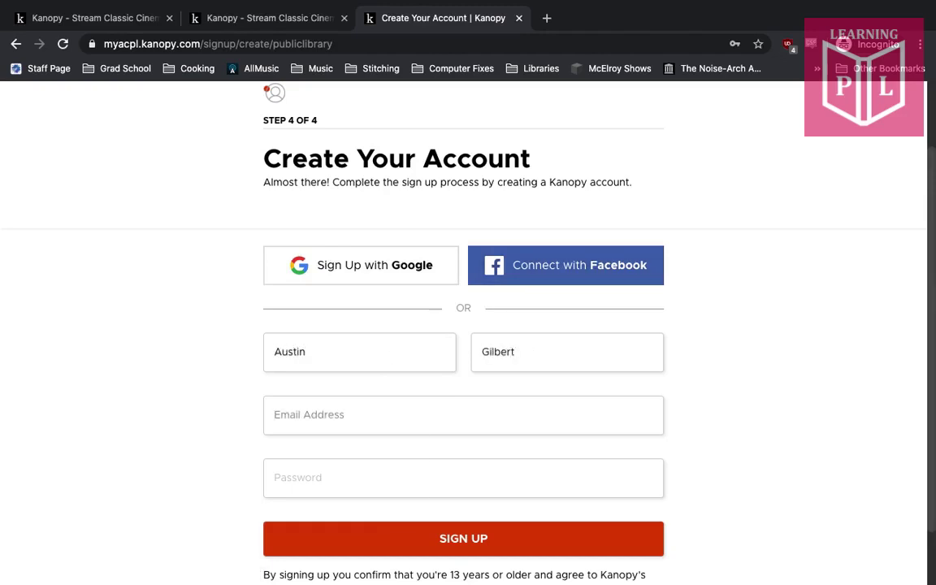
{"action": "key", "text": "Tab"}
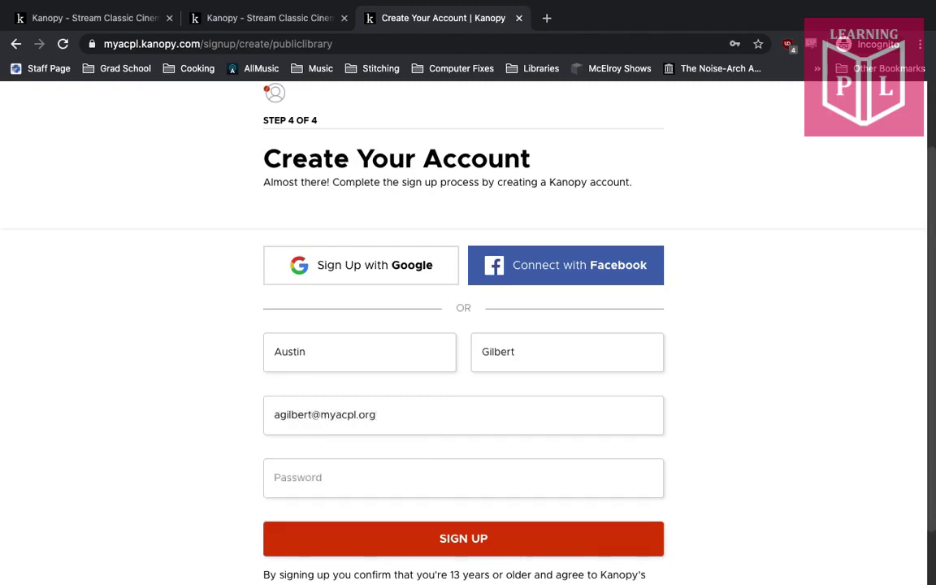
{"action": "type", "text": "********"}
{"action": "scroll", "coordinate": [148, 399], "scroll_direction": "down", "scroll_amount": 1}
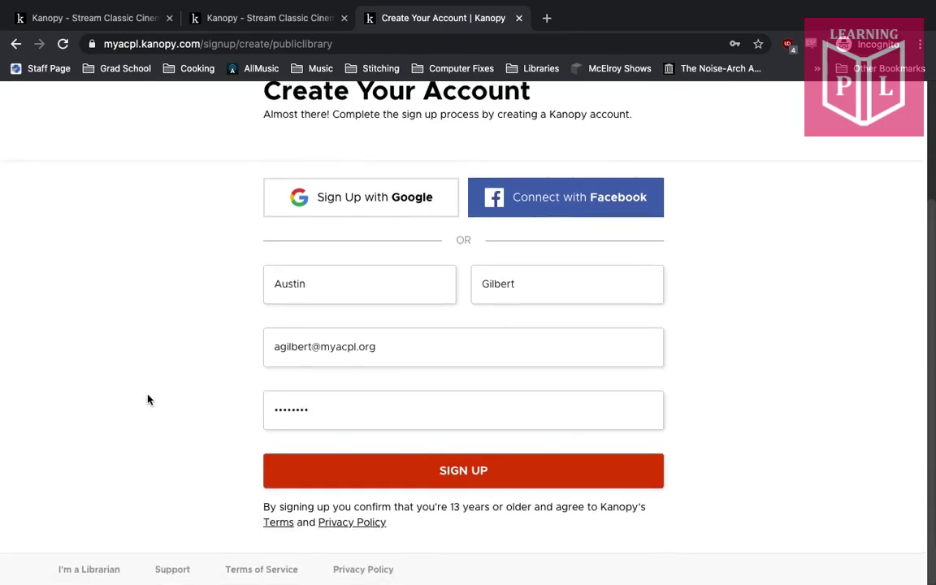
{"action": "left_click", "coordinate": [465, 477]}
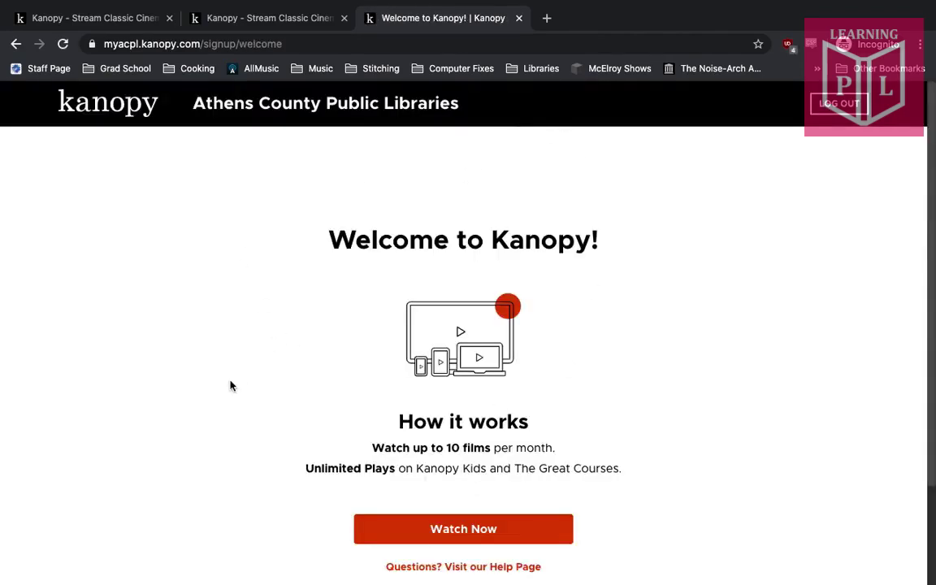
Scroll the Welcome to Kanopy page and choose Watch Now to reach the Credit-Free Viewing catalog
{"action": "scroll", "coordinate": [230, 384], "scroll_direction": "down", "scroll_amount": 2}
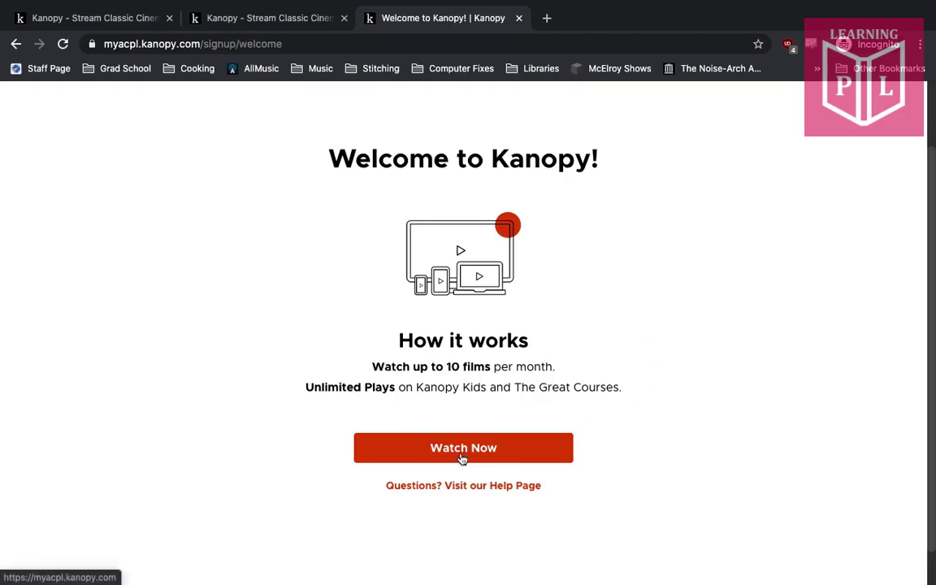
{"action": "scroll", "coordinate": [462, 459], "scroll_direction": "down", "scroll_amount": 1}
{"action": "left_click", "coordinate": [460, 408]}
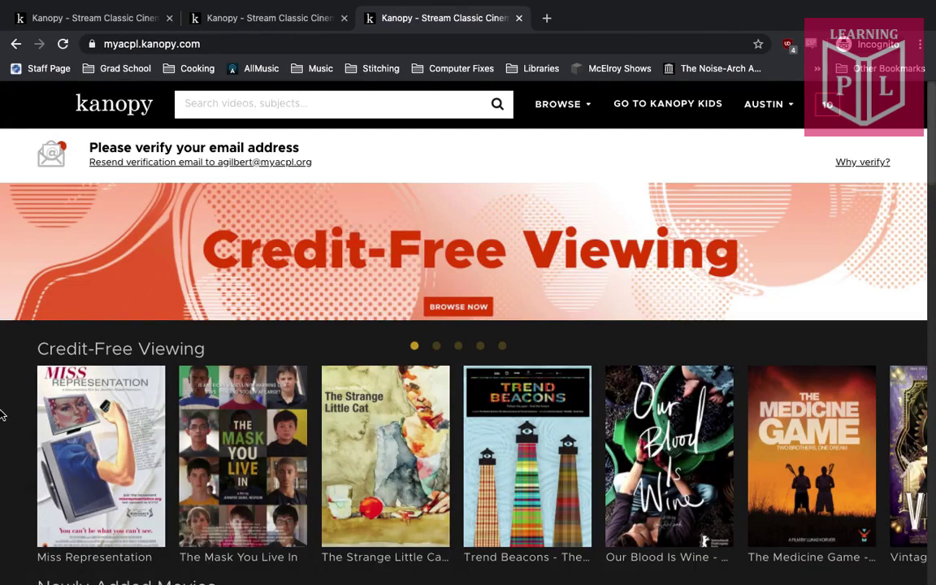
{"action": "scroll", "coordinate": [3, 414], "scroll_direction": "down", "scroll_amount": 3}
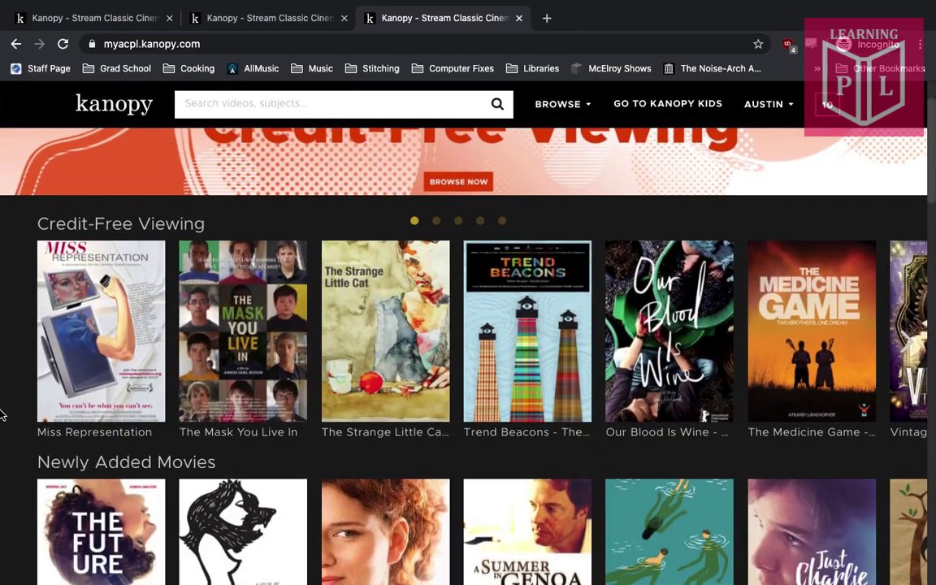
{"action": "scroll", "coordinate": [2, 415], "scroll_direction": "down", "scroll_amount": 4}
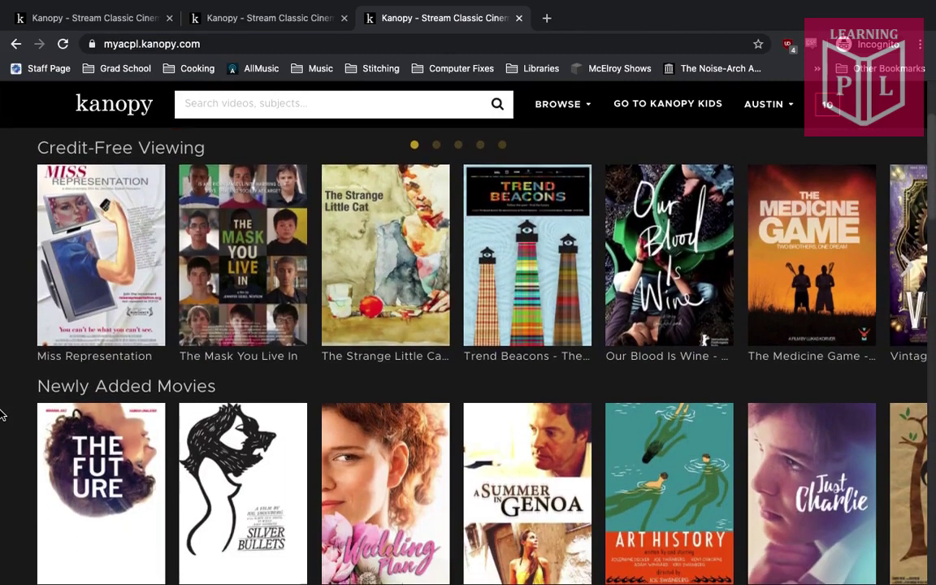
{"action": "scroll", "coordinate": [3, 414], "scroll_direction": "down", "scroll_amount": 2}
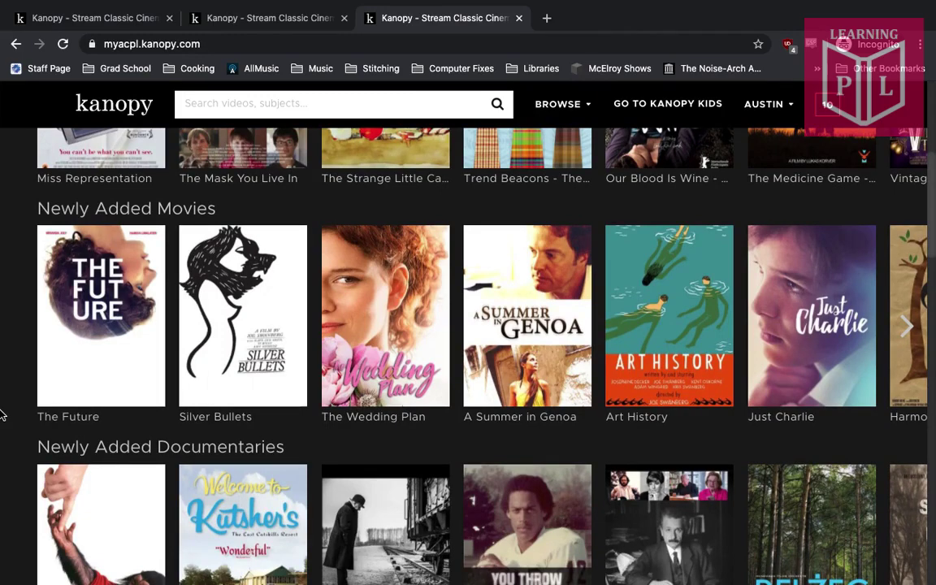
{"action": "scroll", "coordinate": [221, 307], "scroll_direction": "down", "scroll_amount": 4}
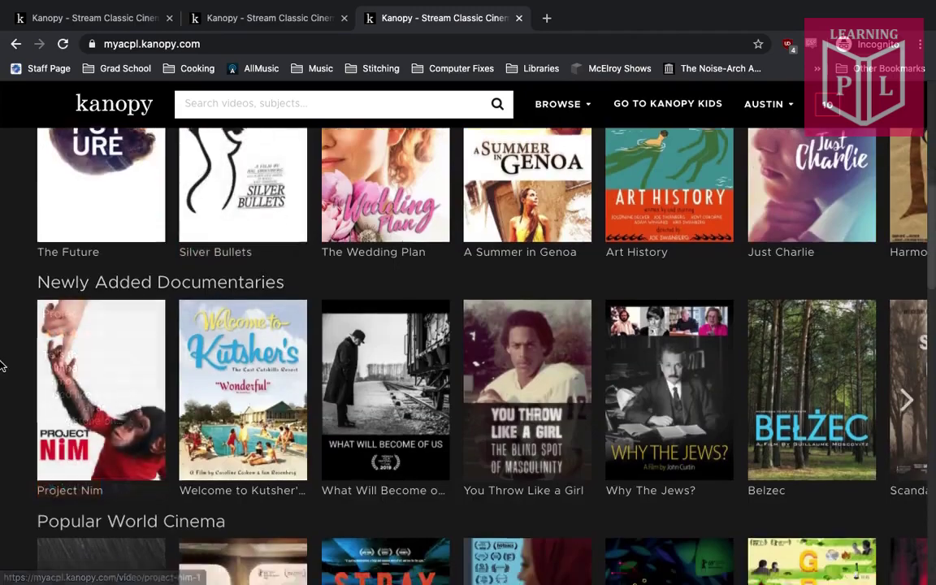
{"action": "scroll", "coordinate": [4, 359], "scroll_direction": "down", "scroll_amount": 3}
{"action": "scroll", "coordinate": [4, 359], "scroll_direction": "up", "scroll_amount": 8}
{"action": "scroll", "coordinate": [4, 363], "scroll_direction": "up", "scroll_amount": 3}
{"action": "mouse_move", "coordinate": [70, 323]}
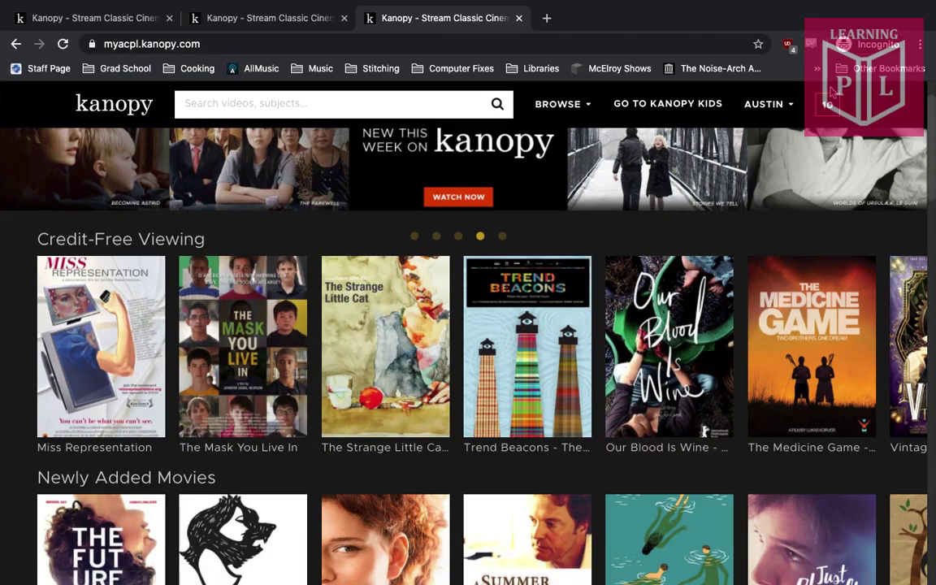
{"action": "left_click", "coordinate": [695, 111]}
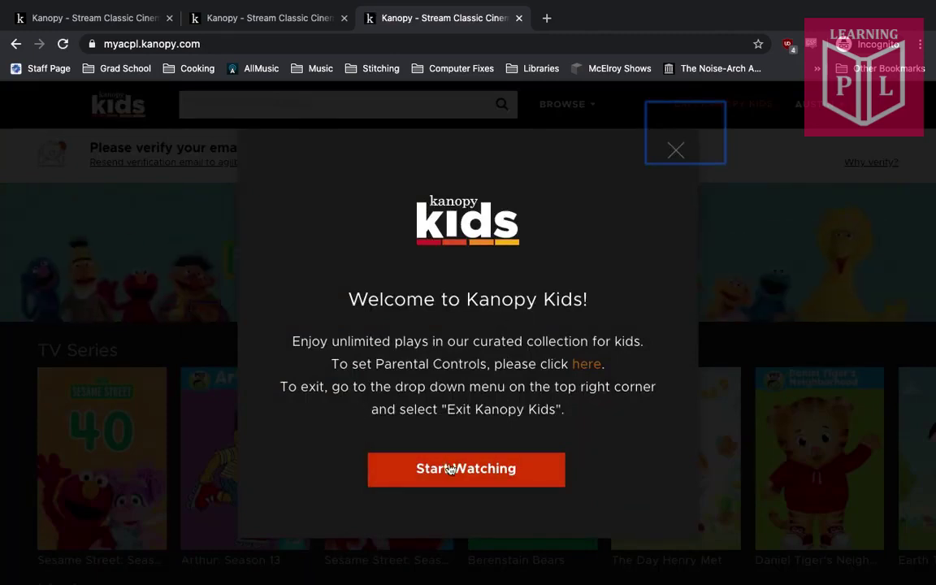
{"action": "left_click", "coordinate": [453, 485]}
{"action": "scroll", "coordinate": [455, 429], "scroll_direction": "down", "scroll_amount": 2}
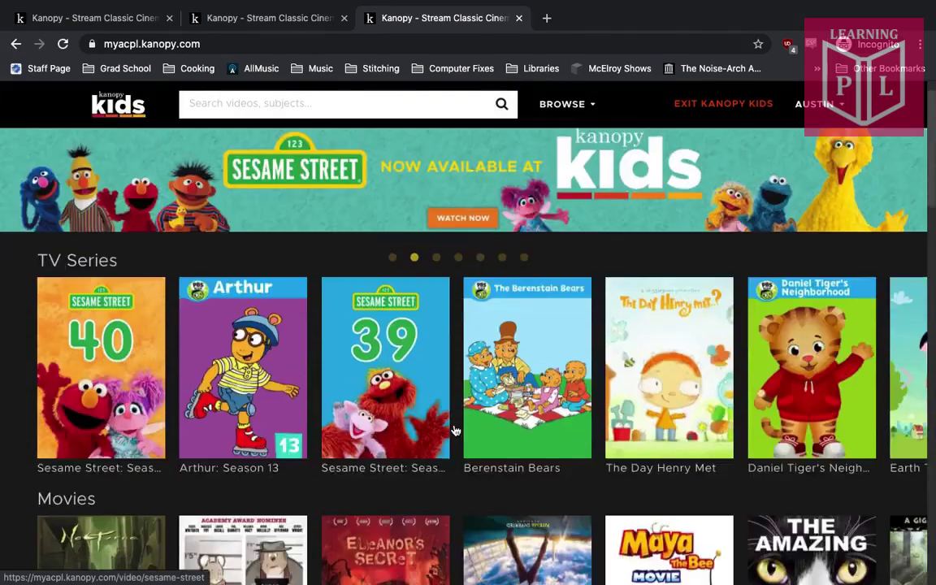
{"action": "scroll", "coordinate": [455, 431], "scroll_direction": "down", "scroll_amount": 2}
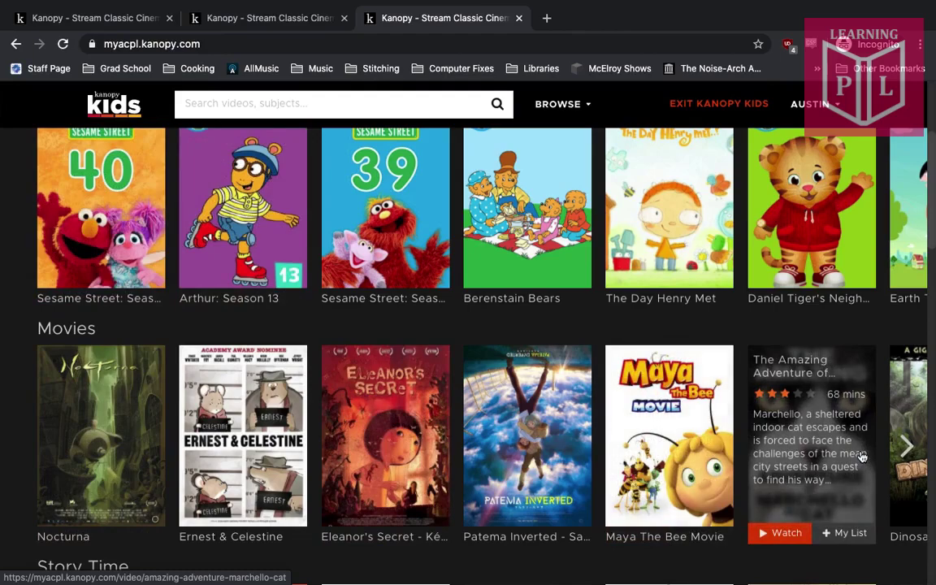
{"action": "scroll", "coordinate": [799, 340], "scroll_direction": "down", "scroll_amount": 1}
{"action": "scroll", "coordinate": [797, 340], "scroll_direction": "down", "scroll_amount": 9}
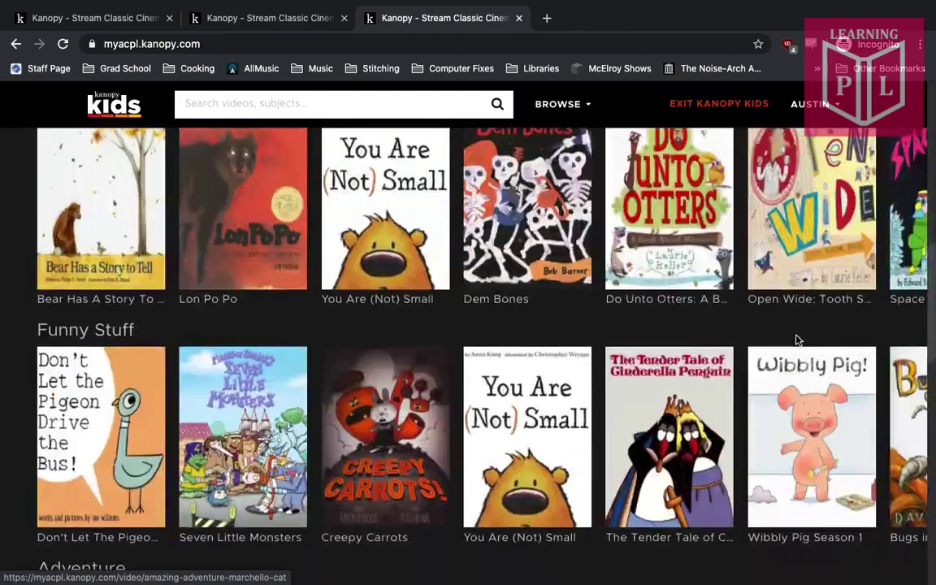
{"action": "scroll", "coordinate": [797, 340], "scroll_direction": "down", "scroll_amount": 4}
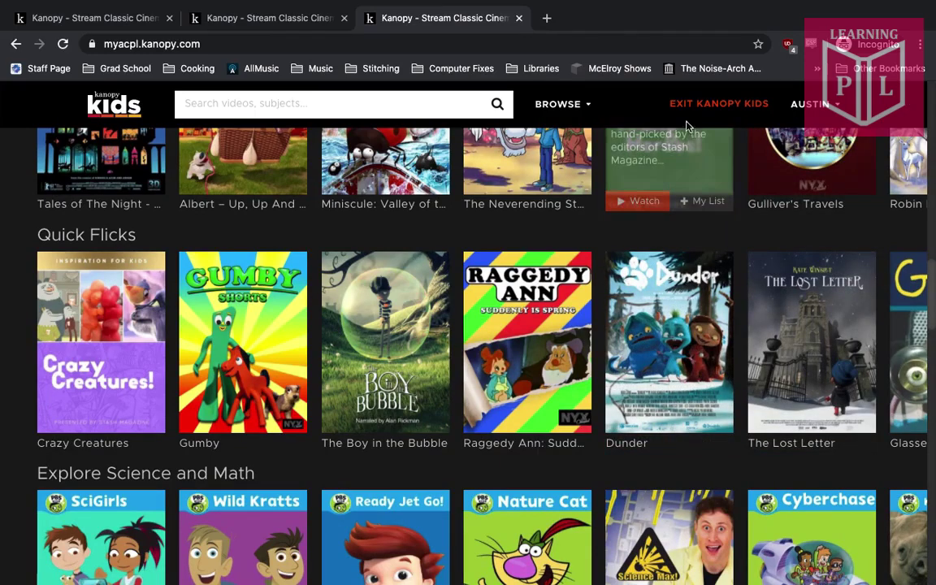
{"action": "left_click", "coordinate": [734, 105]}
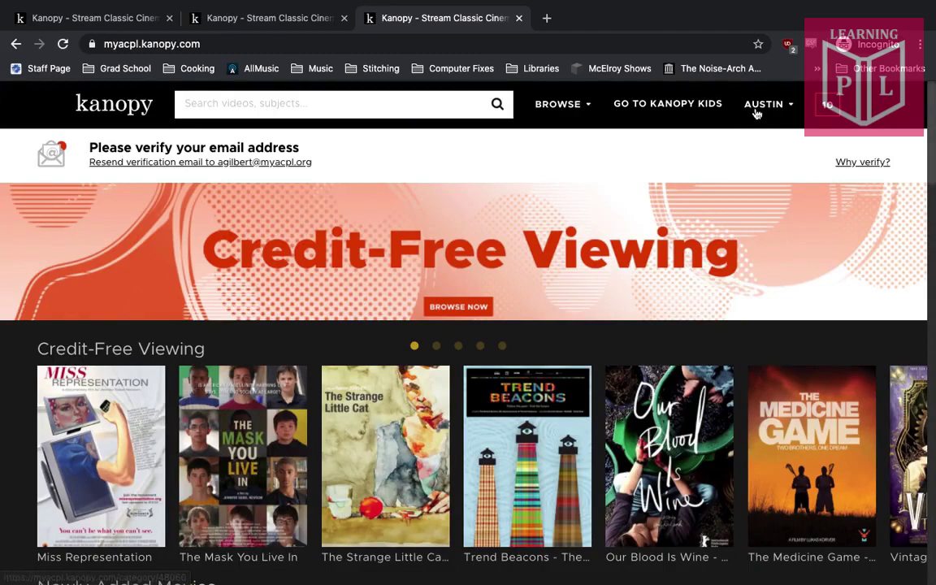
From the account dropdown, go to Parental Controls, which shows controls are currently OFF
{"action": "mouse_move", "coordinate": [757, 110]}
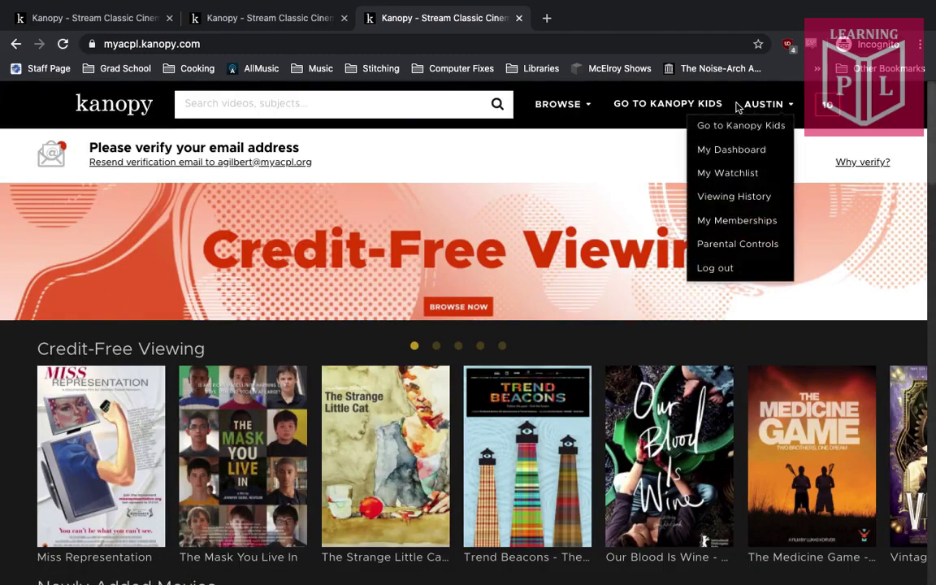
{"action": "left_click", "coordinate": [757, 113]}
{"action": "left_click", "coordinate": [770, 114]}
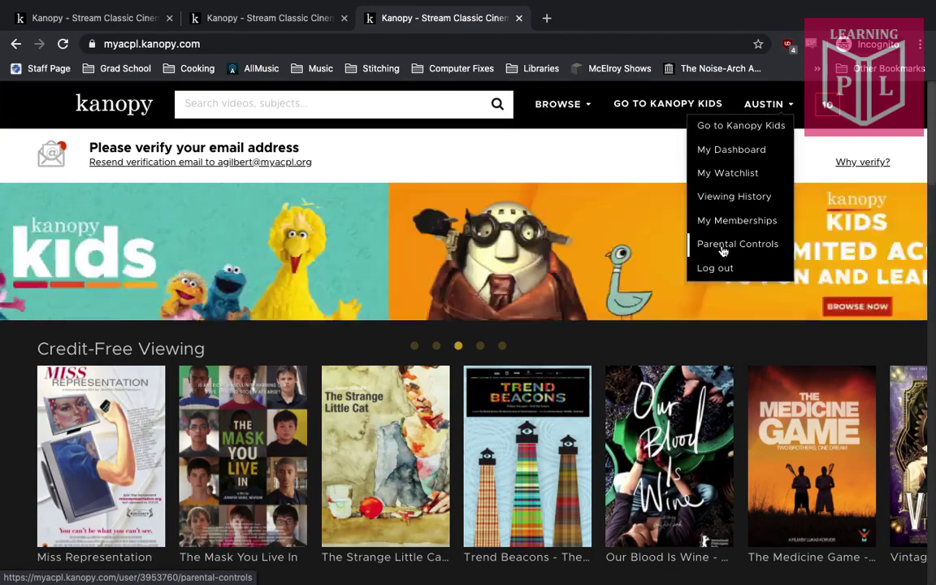
{"action": "left_click", "coordinate": [723, 249]}
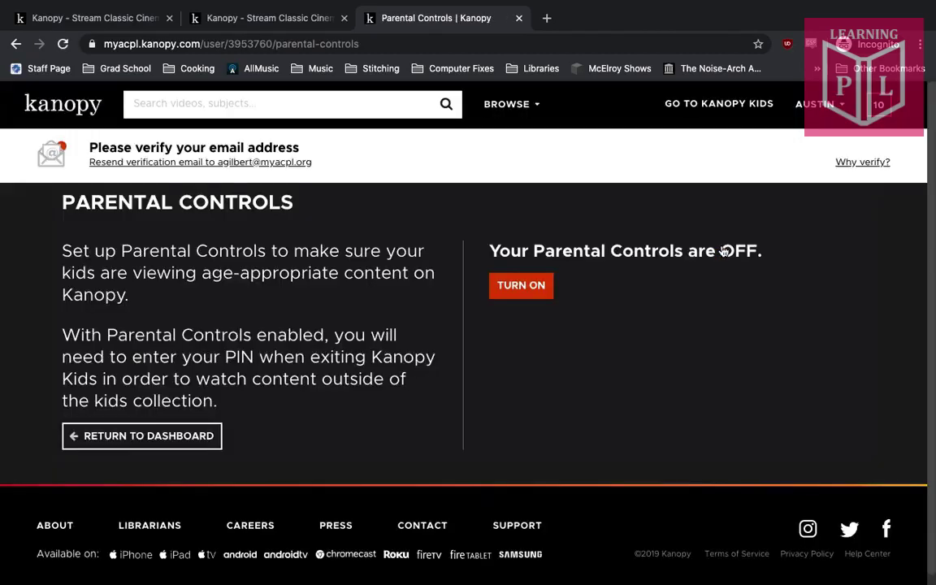